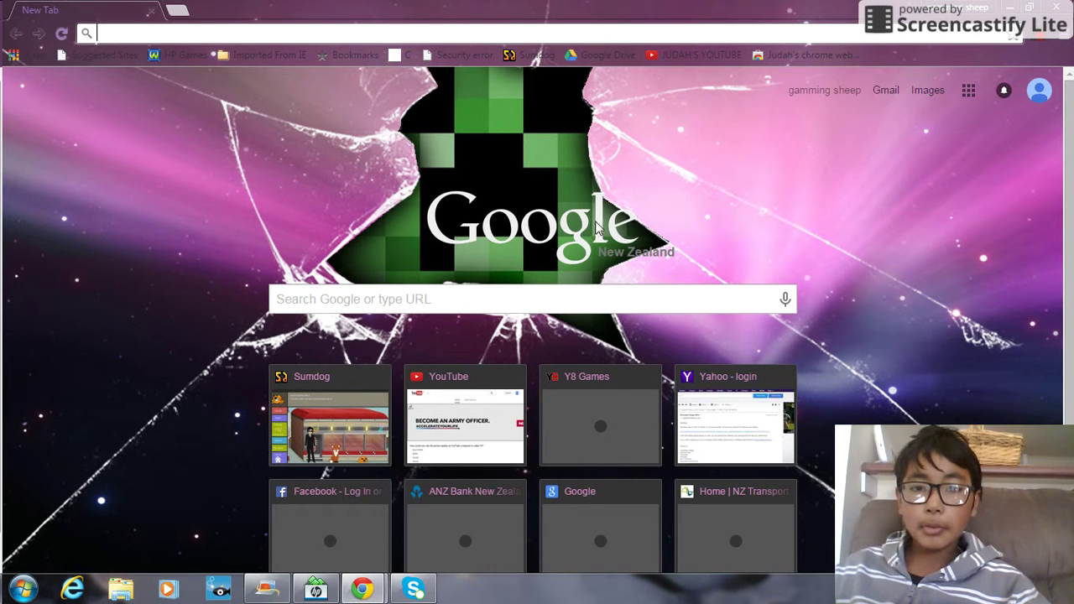
Open the Chrome Web Store from the bookmarks bar to its Apps page
left_click(769, 59)
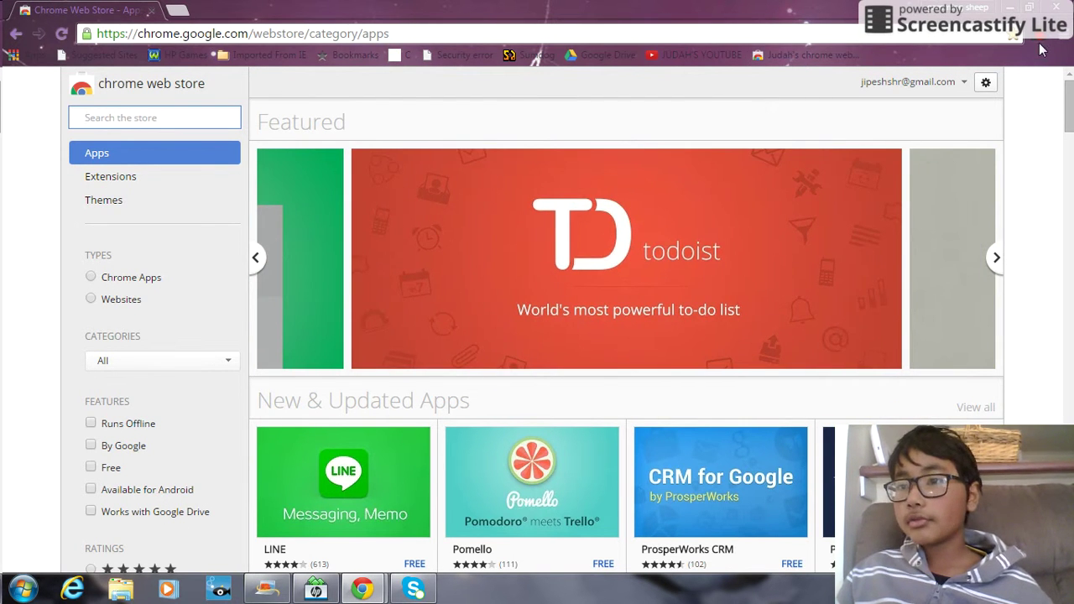
mouse_move(355, 283)
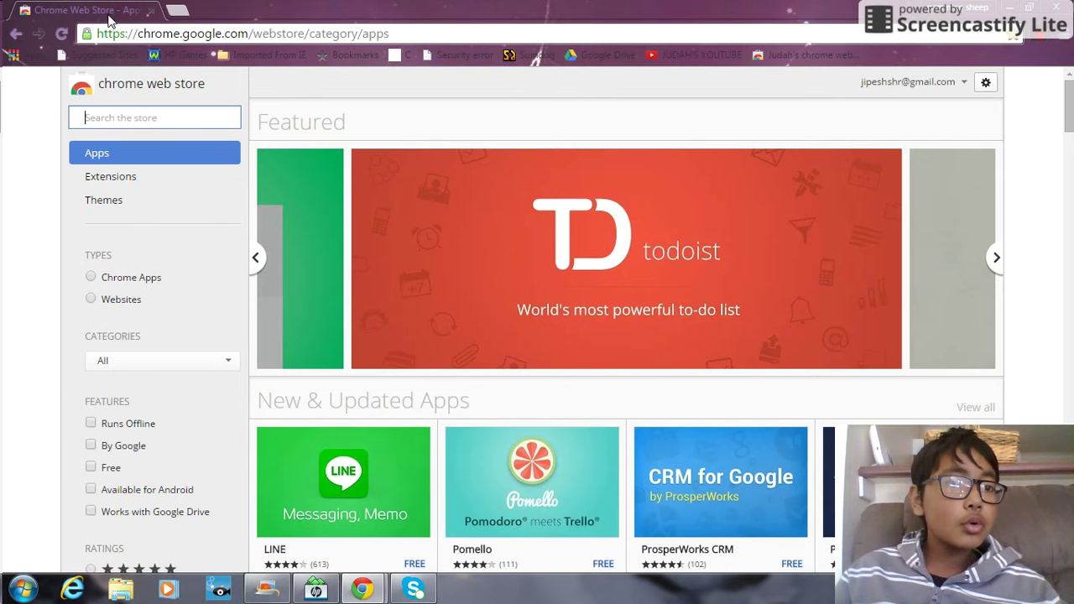
Browse the store's Themes category
left_click(110, 206)
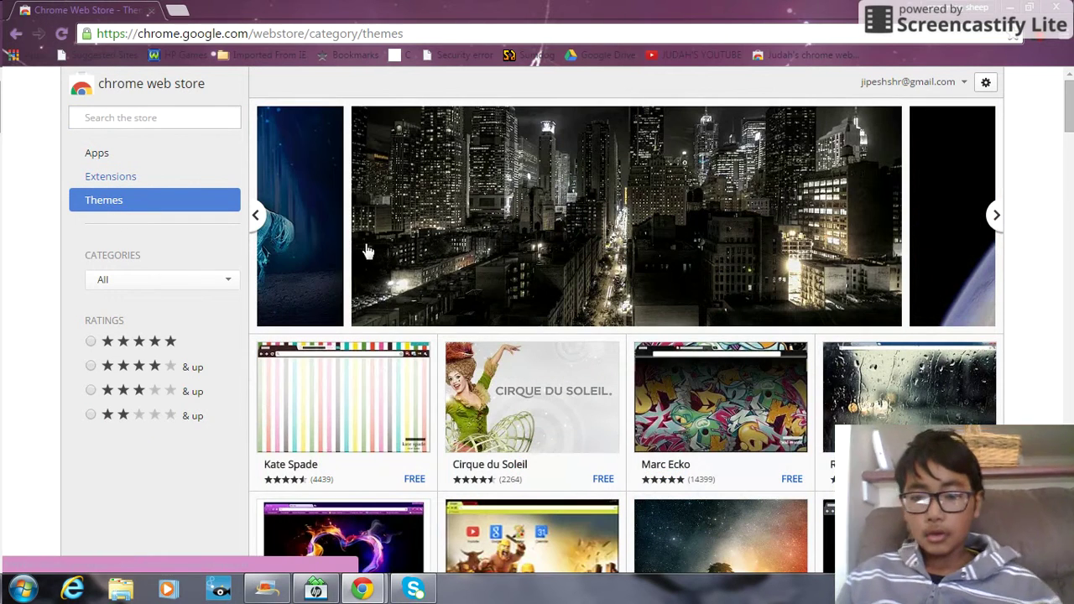
scroll(1063, 289, "down", 5)
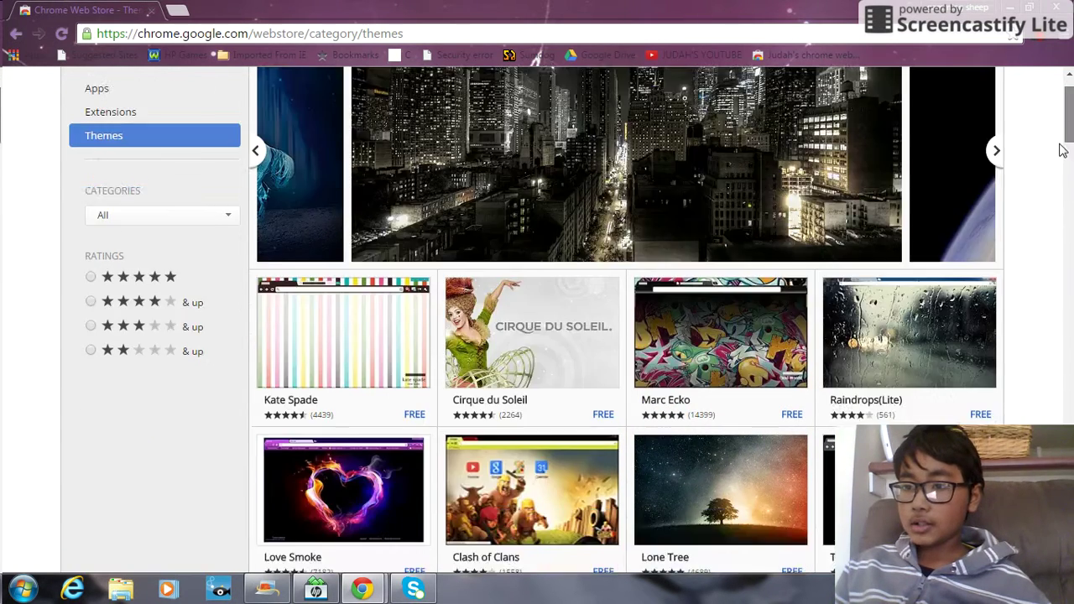
scroll(1073, 279, "up", 5)
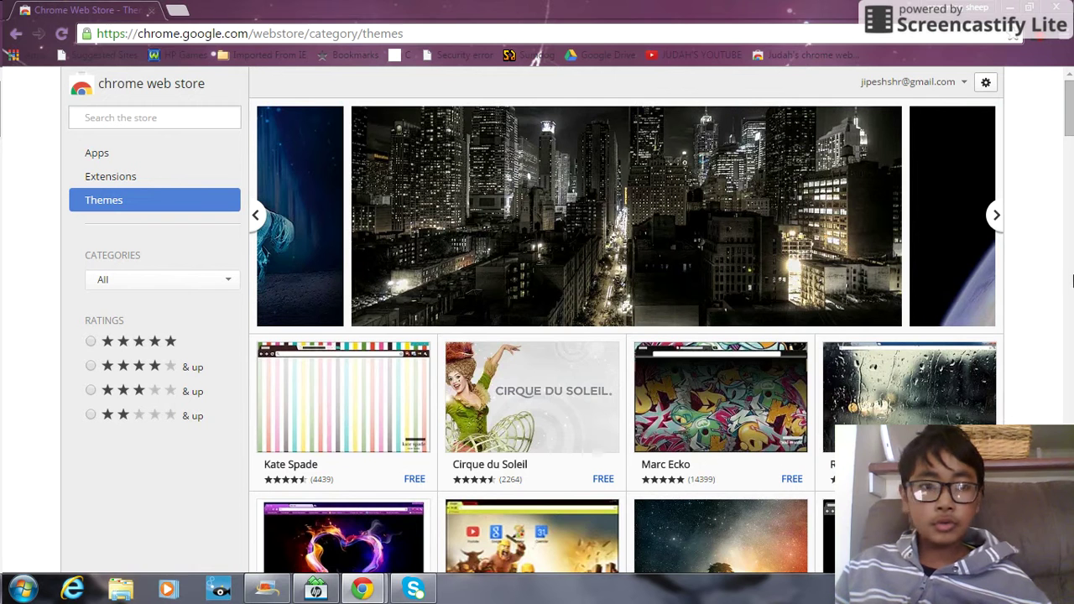
Search the store for 'spiderman', look over the results, then clear the search text
left_click(118, 117)
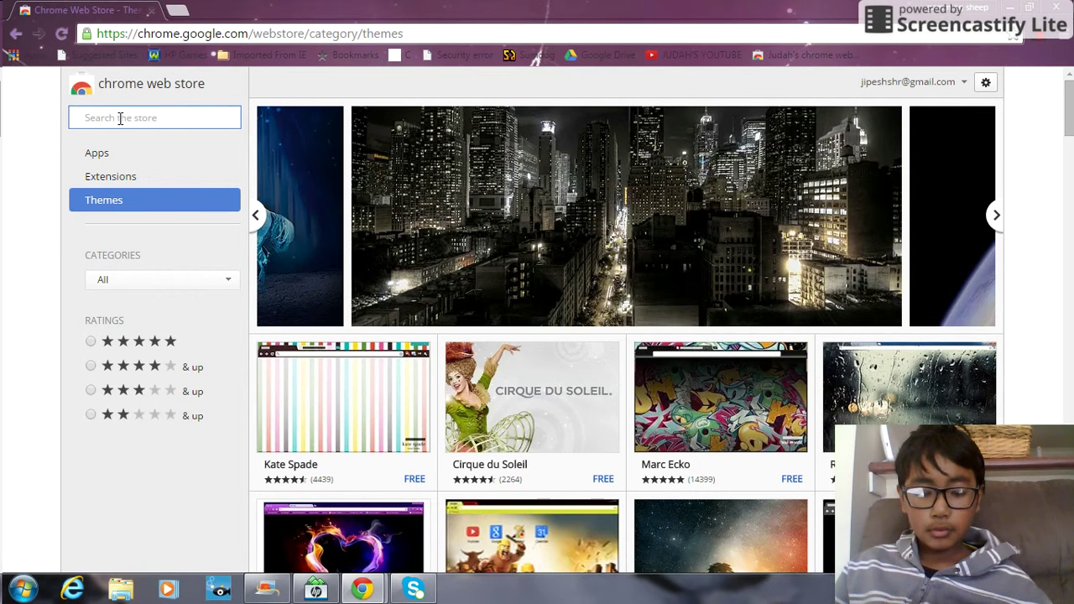
type("spid")
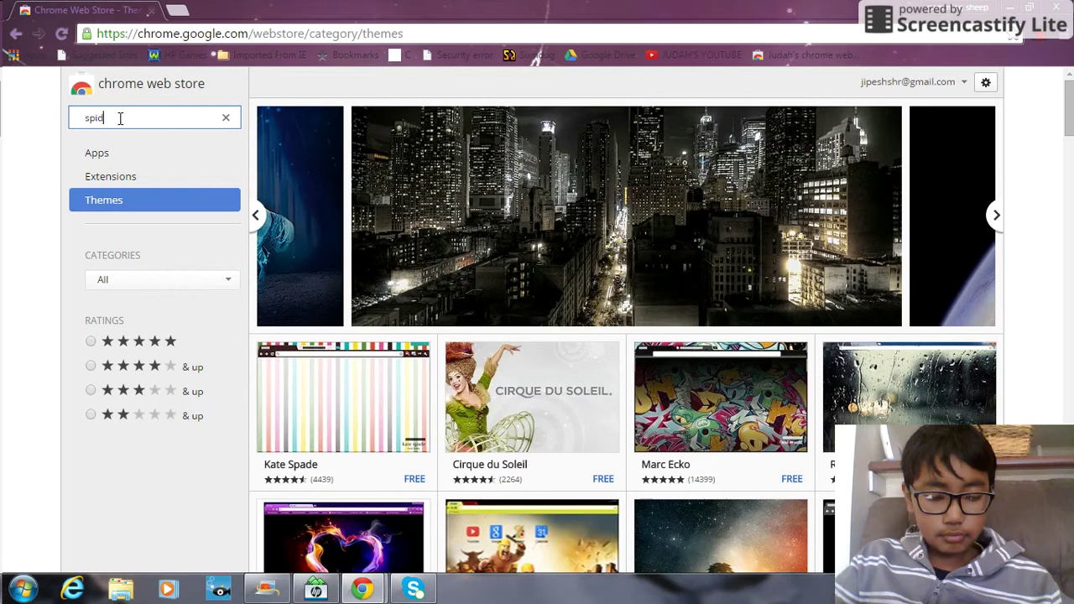
type("erman")
key("Return")
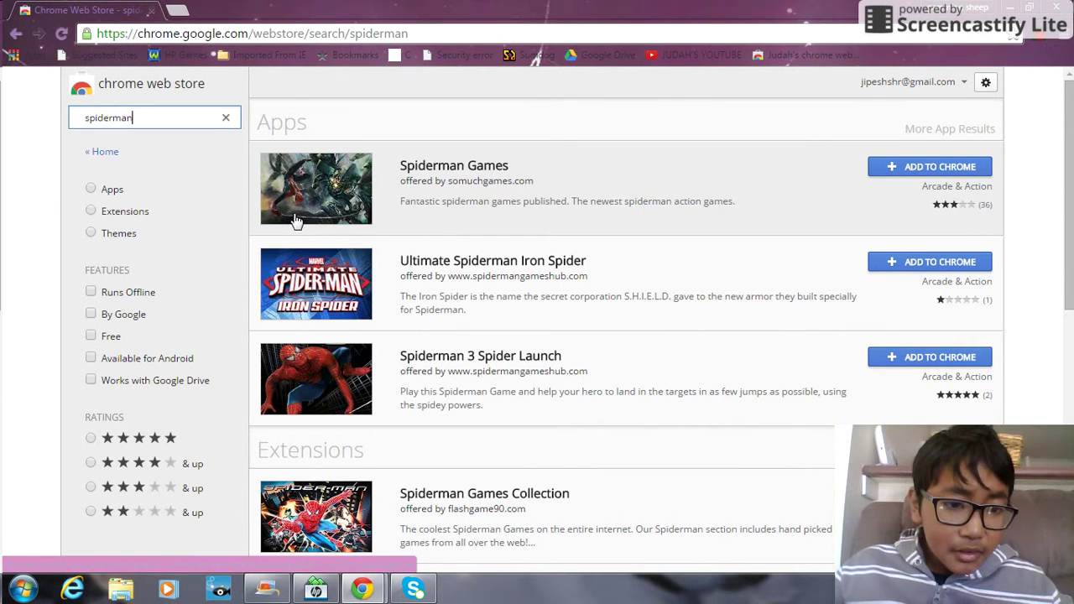
scroll(295, 219, "down", 1)
scroll(296, 220, "down", 4)
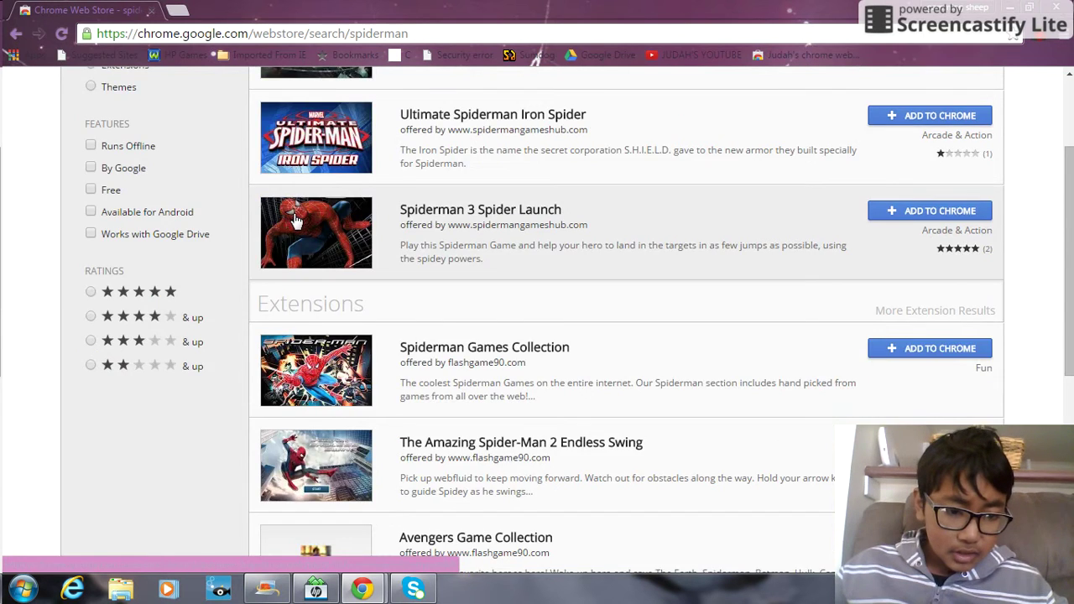
scroll(295, 220, "up", 5)
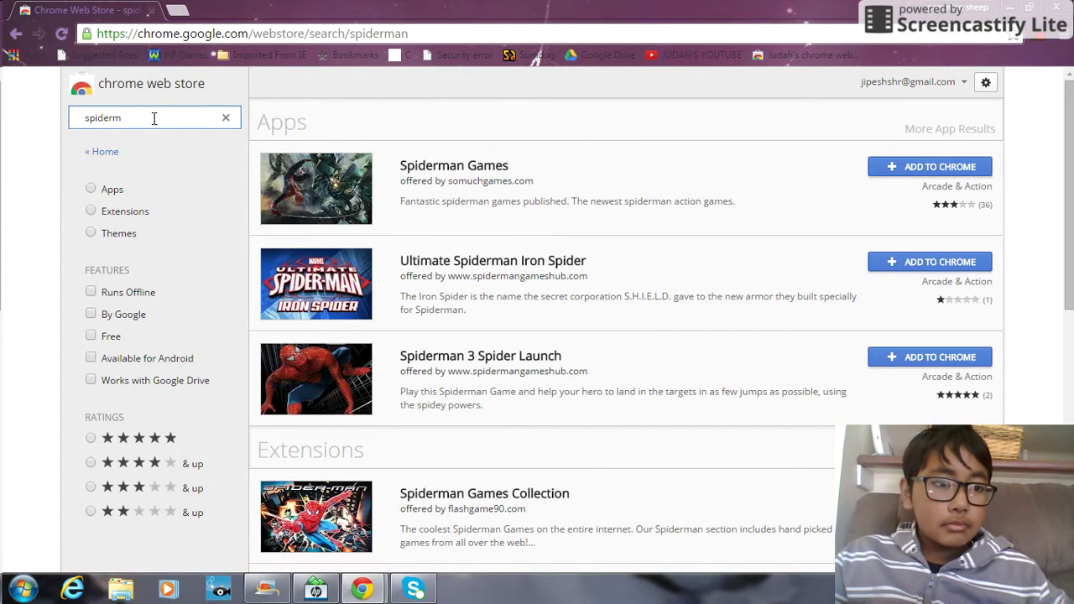
key("BackSpace")
key("BackSpace")
key("BackSpace")
key("BackSpace")
key("BackSpace")
key("BackSpace")
key("BackSpace")
Limit the spiderman results to themes, then go back to the store's apps page
left_click(132, 228)
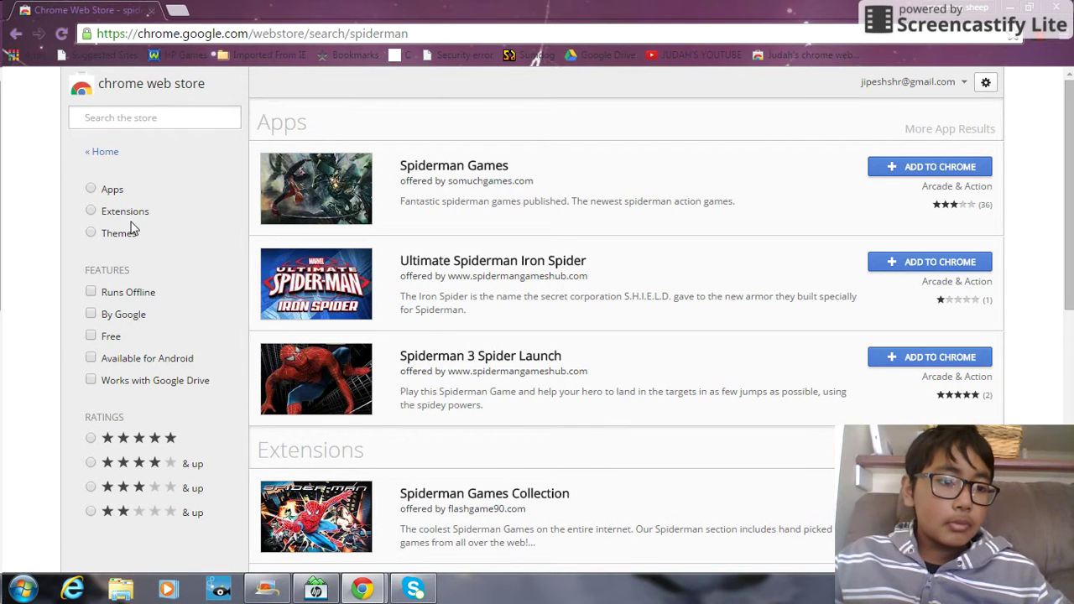
left_click(131, 235)
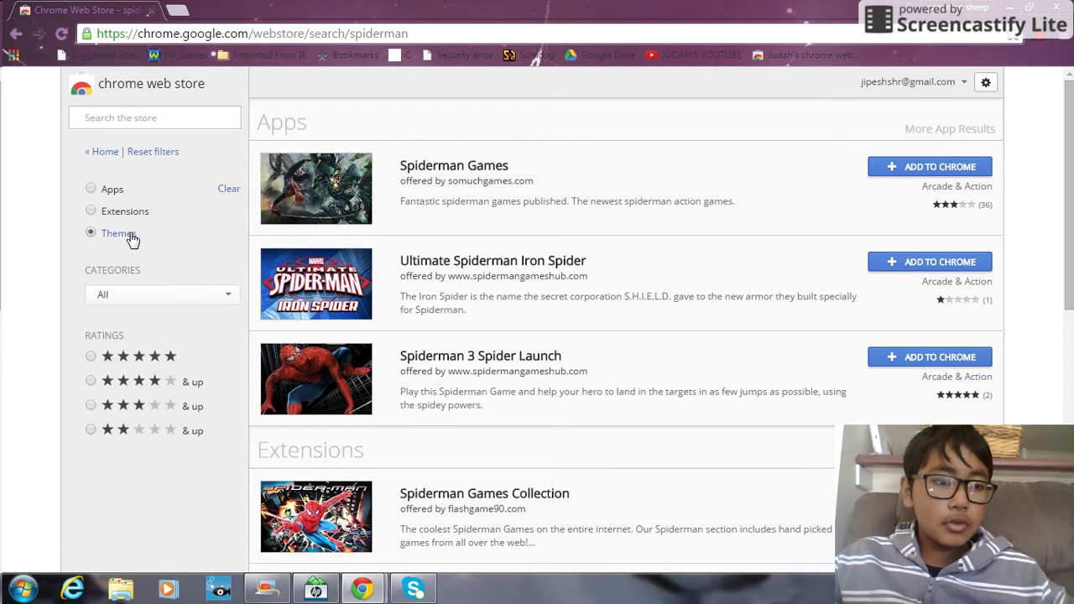
left_click(117, 117)
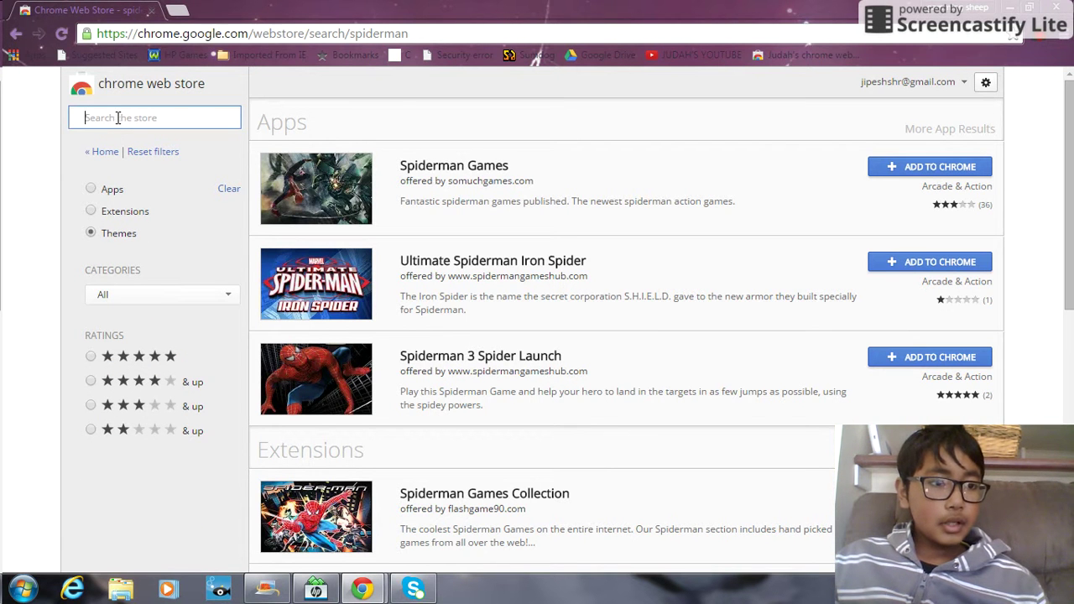
left_click(16, 35)
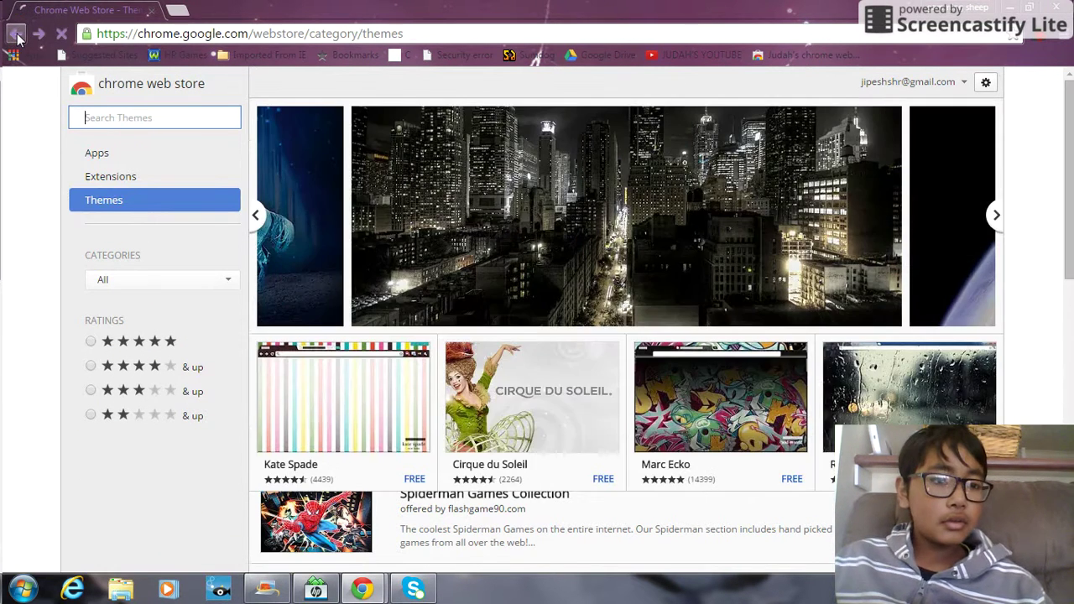
left_click(16, 34)
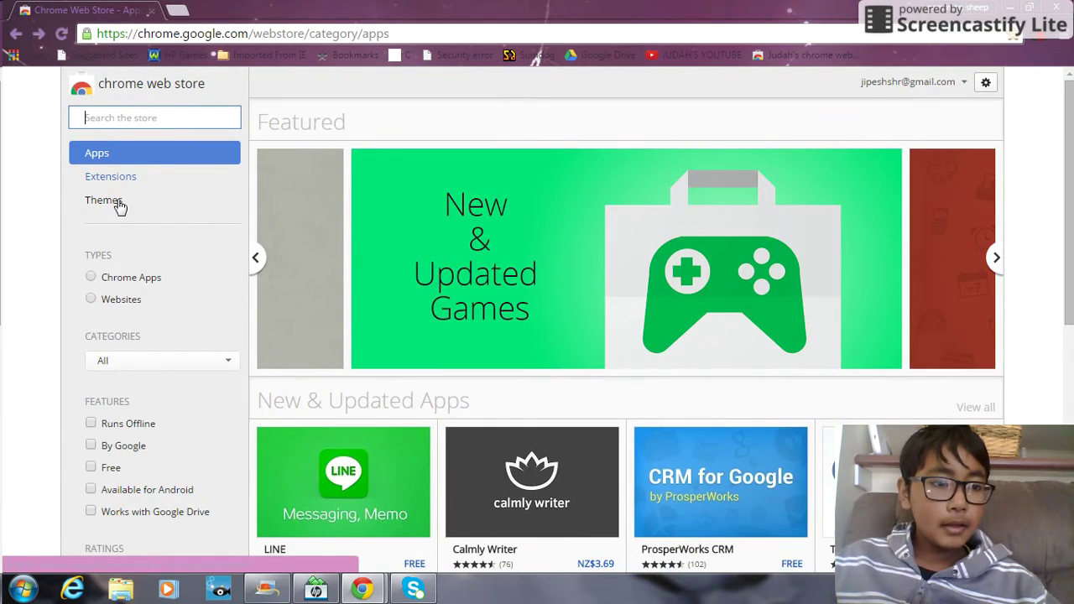
Reopen the Themes category and scroll down to The Avengers theme tile
left_click(115, 201)
scroll(741, 370, "down", 3)
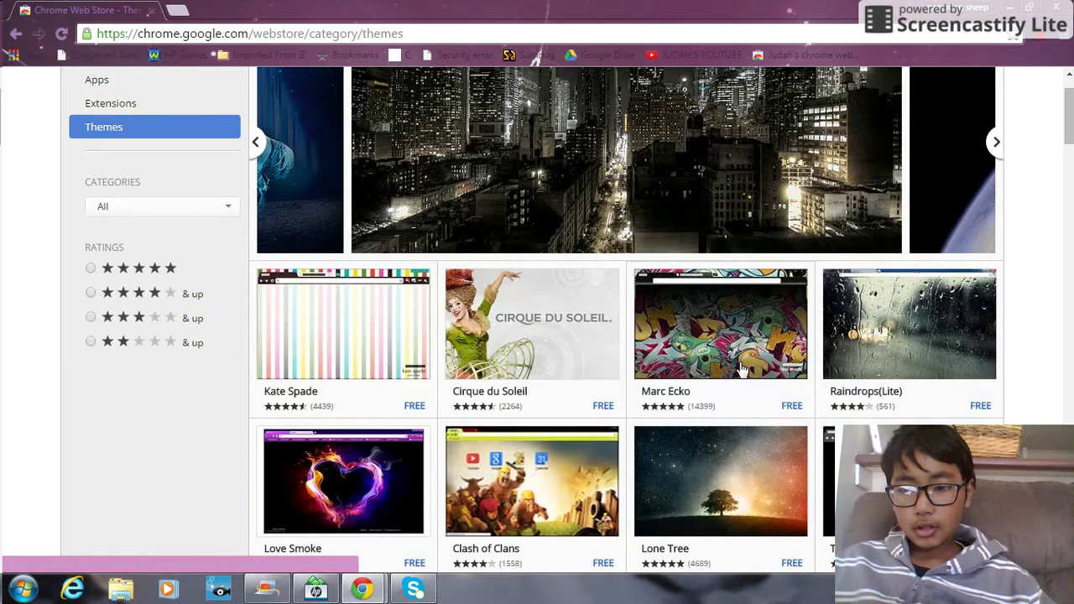
scroll(742, 370, "down", 2)
scroll(742, 370, "down", 1)
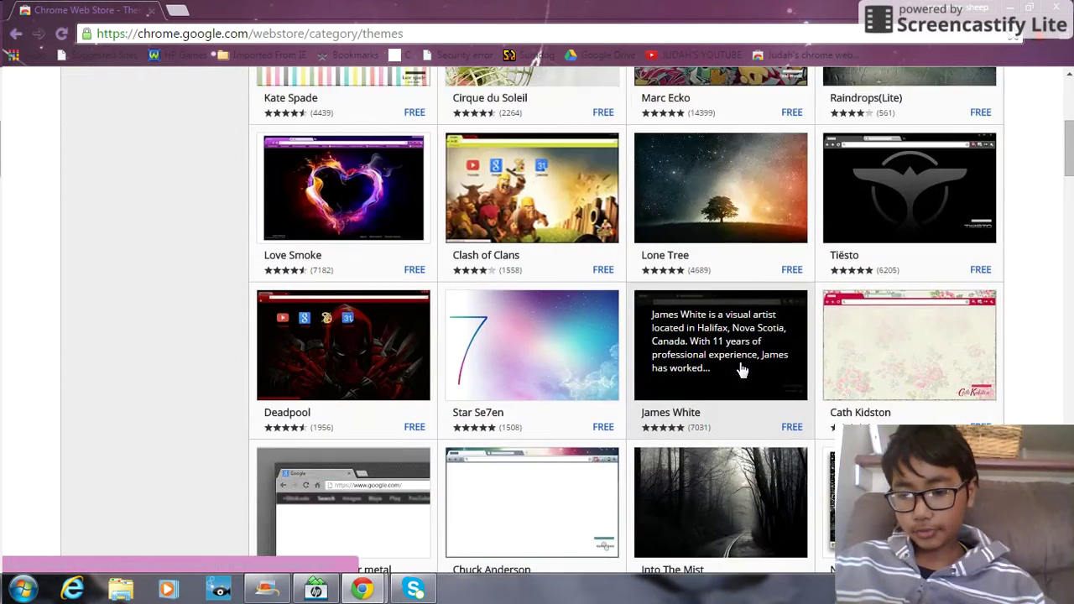
scroll(741, 370, "down", 1)
scroll(742, 370, "down", 2)
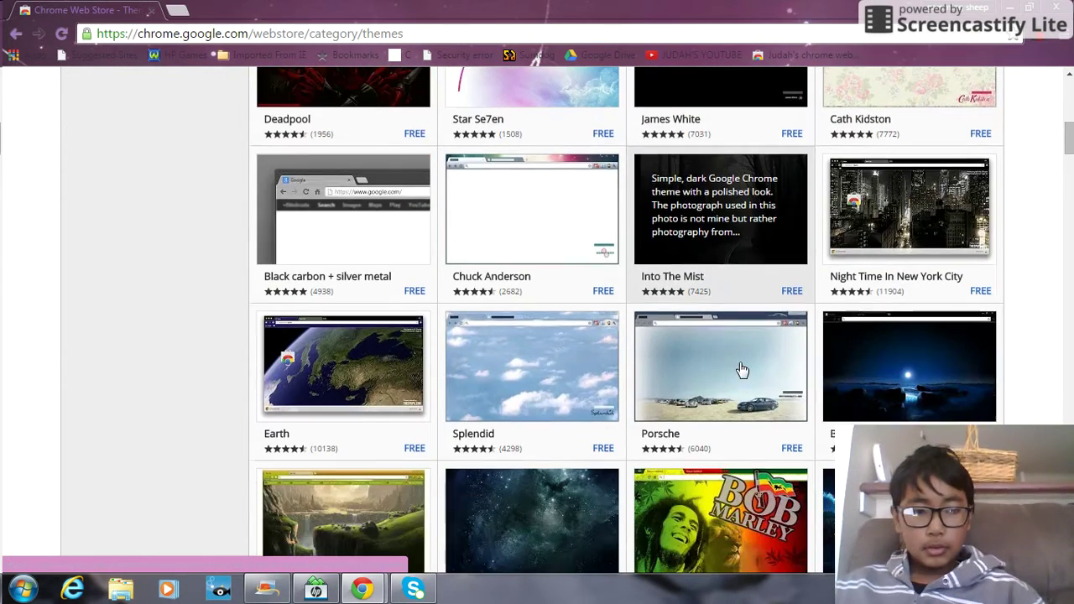
scroll(742, 370, "down", 1)
scroll(742, 370, "down", 2)
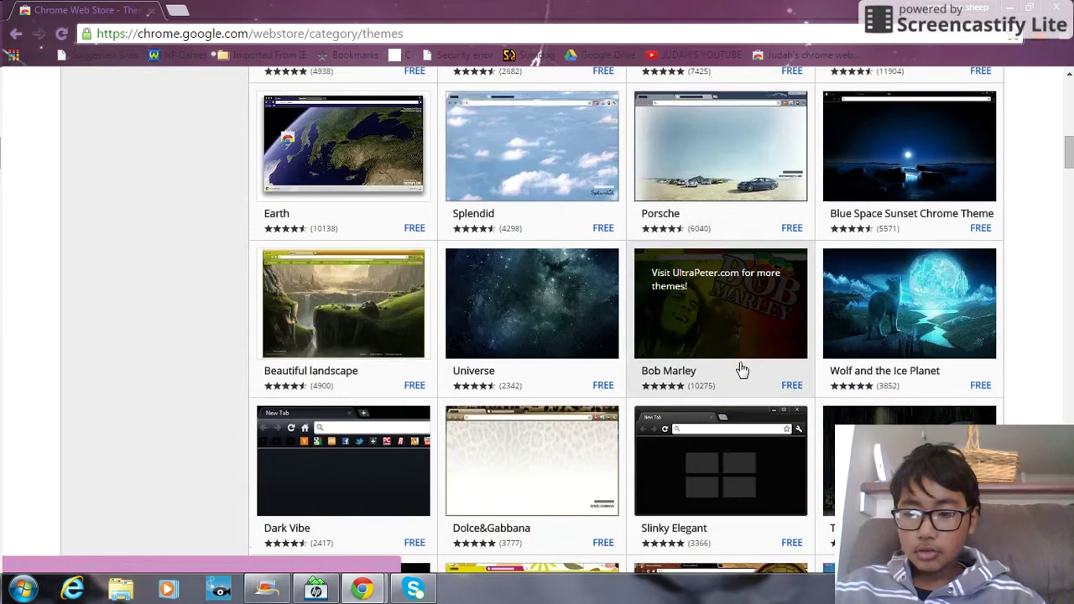
scroll(741, 370, "down", 2)
scroll(742, 370, "down", 1)
scroll(742, 370, "down", 1)
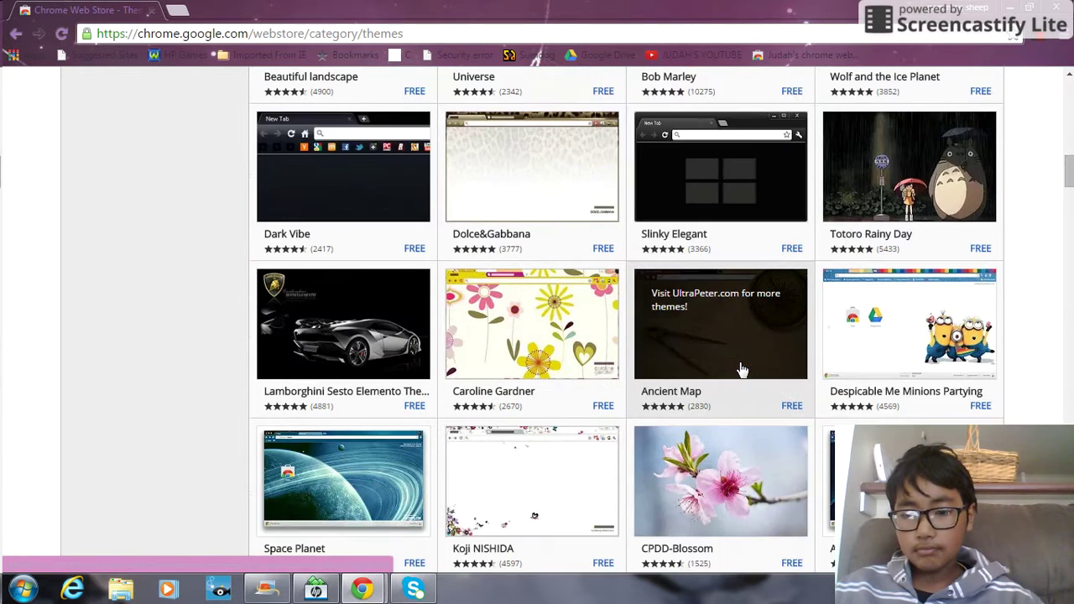
scroll(742, 370, "down", 1)
scroll(742, 370, "down", 2)
scroll(742, 370, "down", 1)
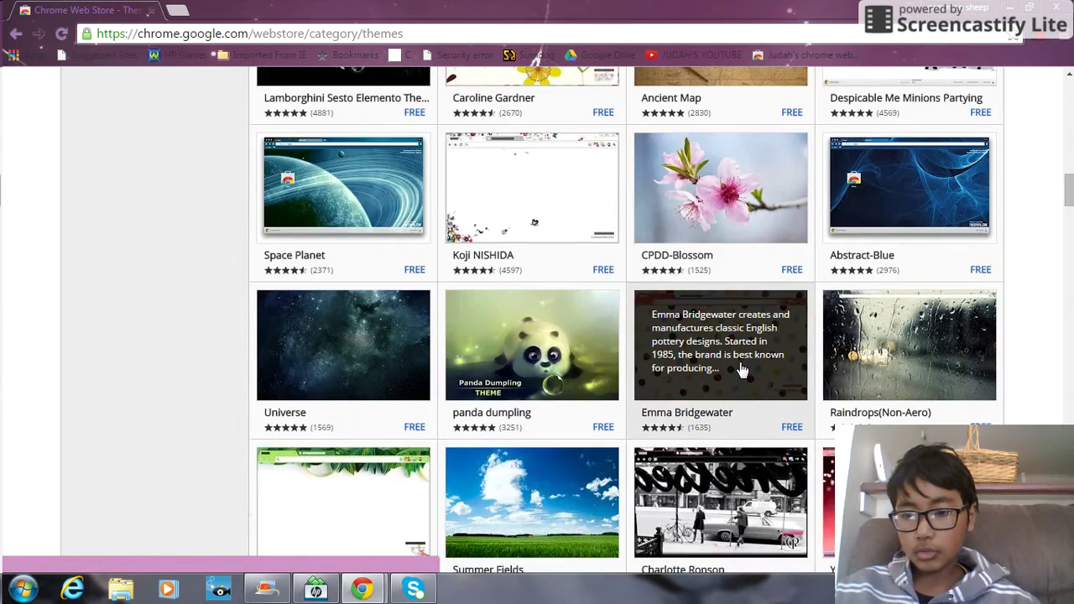
scroll(742, 370, "down", 1)
scroll(742, 370, "down", 1)
scroll(742, 370, "down", 6)
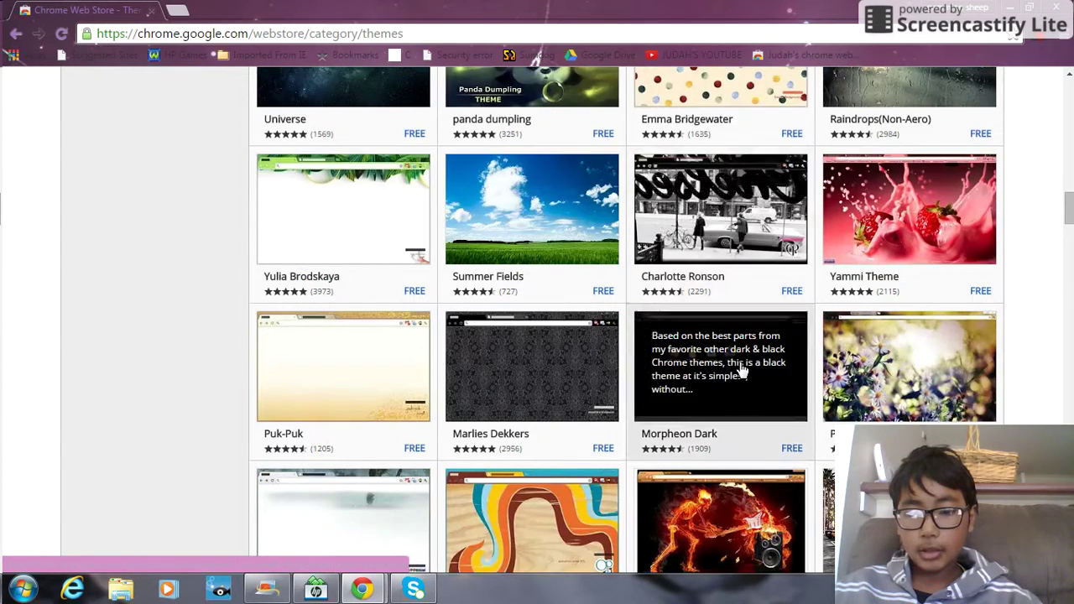
scroll(742, 370, "down", 1)
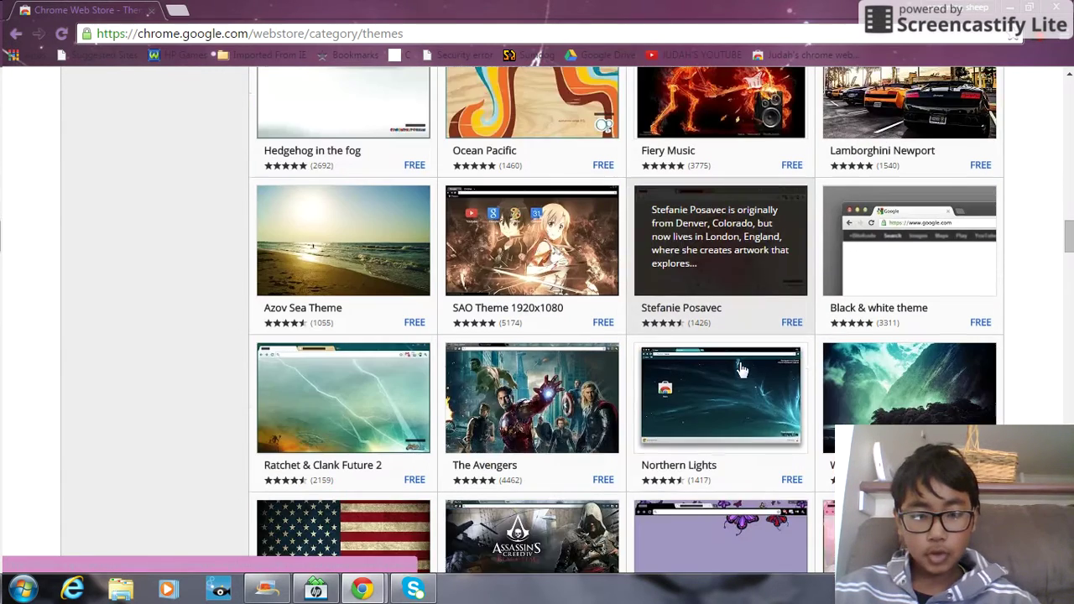
scroll(573, 379, "down", 1)
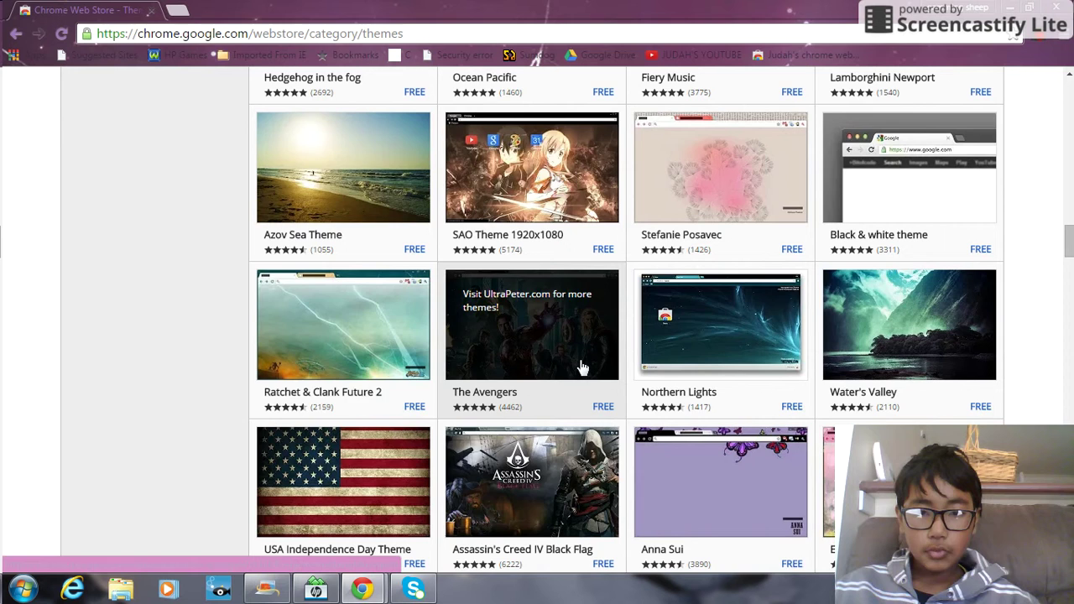
Add The Avengers theme to Chrome from its details, then close the details overlay
left_click(580, 367)
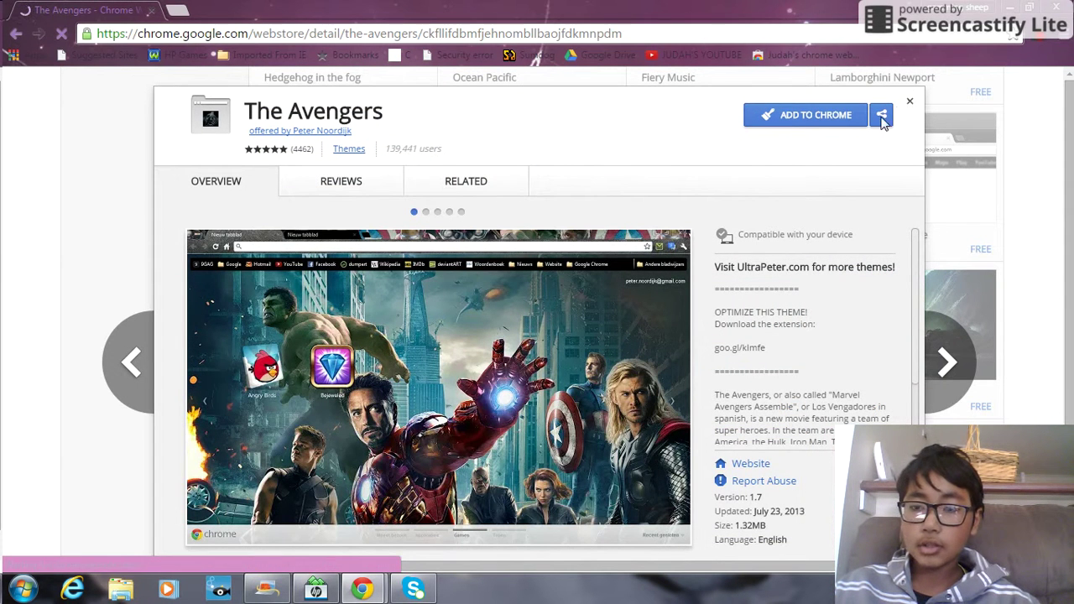
left_click(909, 101)
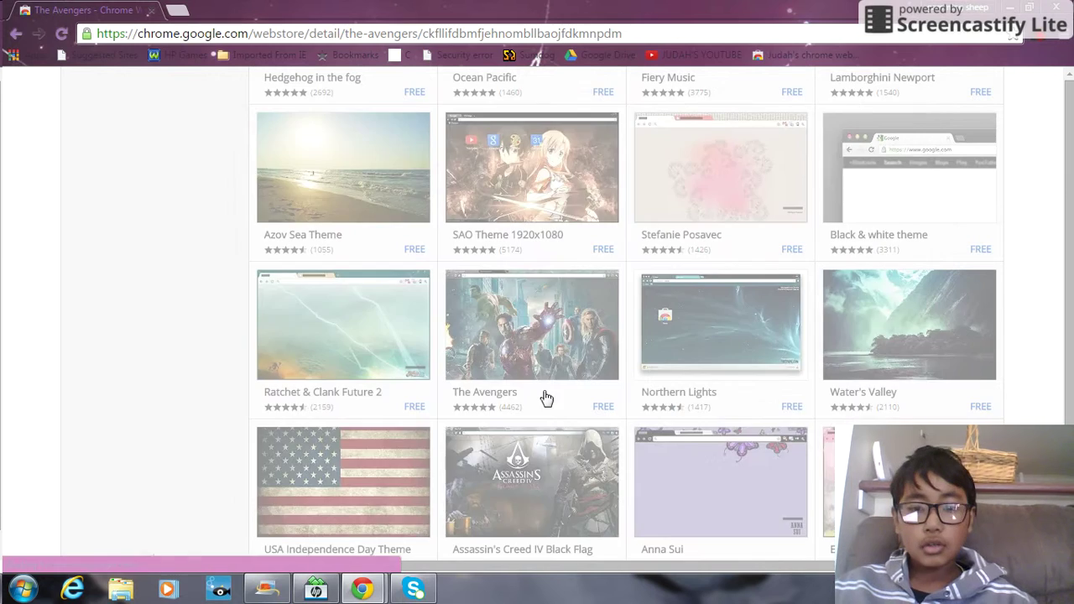
left_click(601, 411)
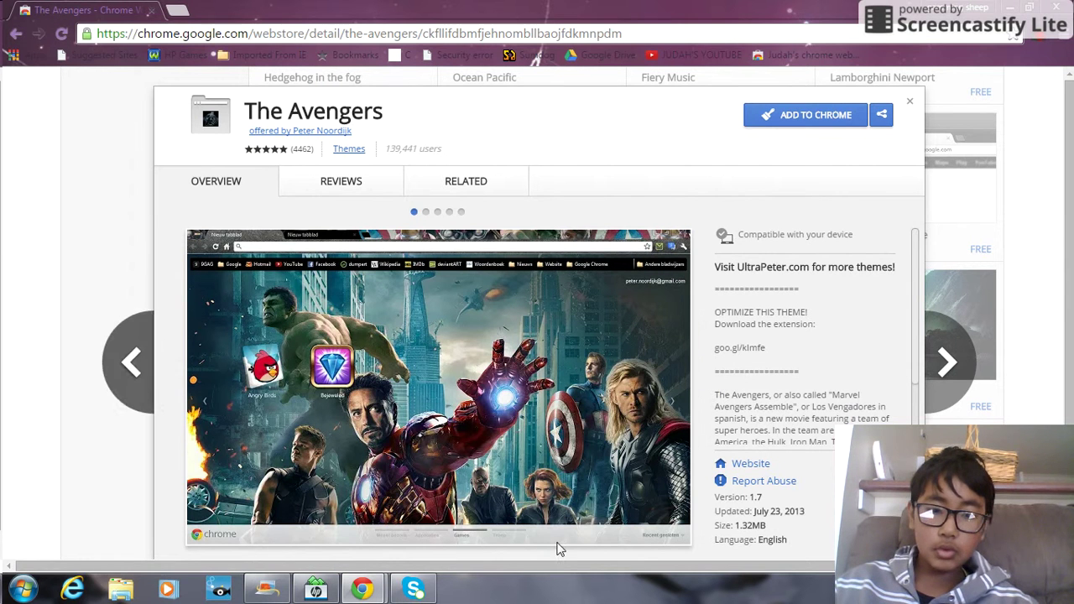
left_click(803, 117)
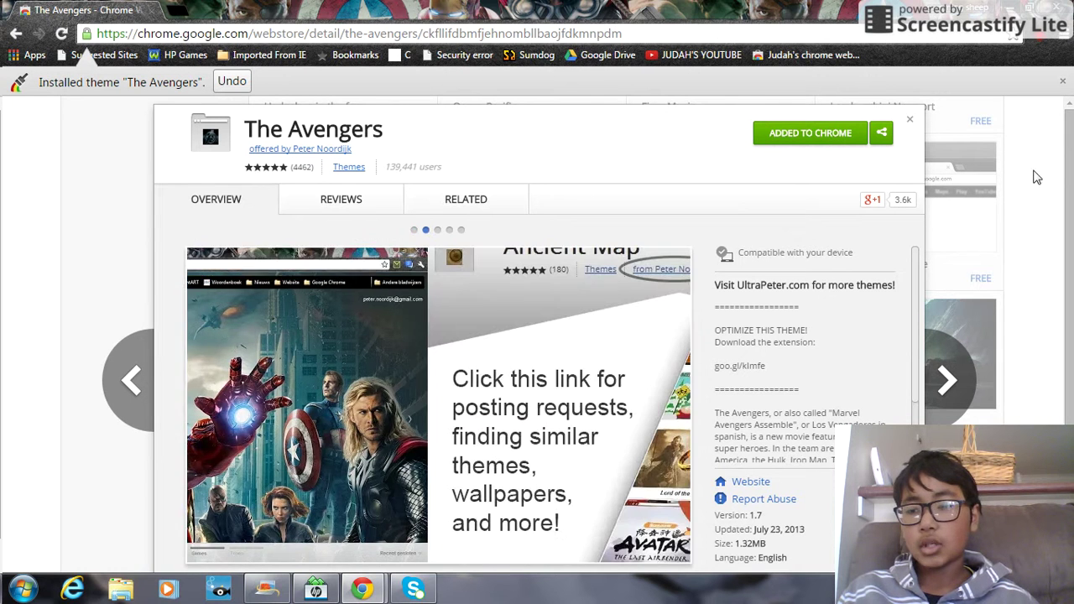
left_click(907, 123)
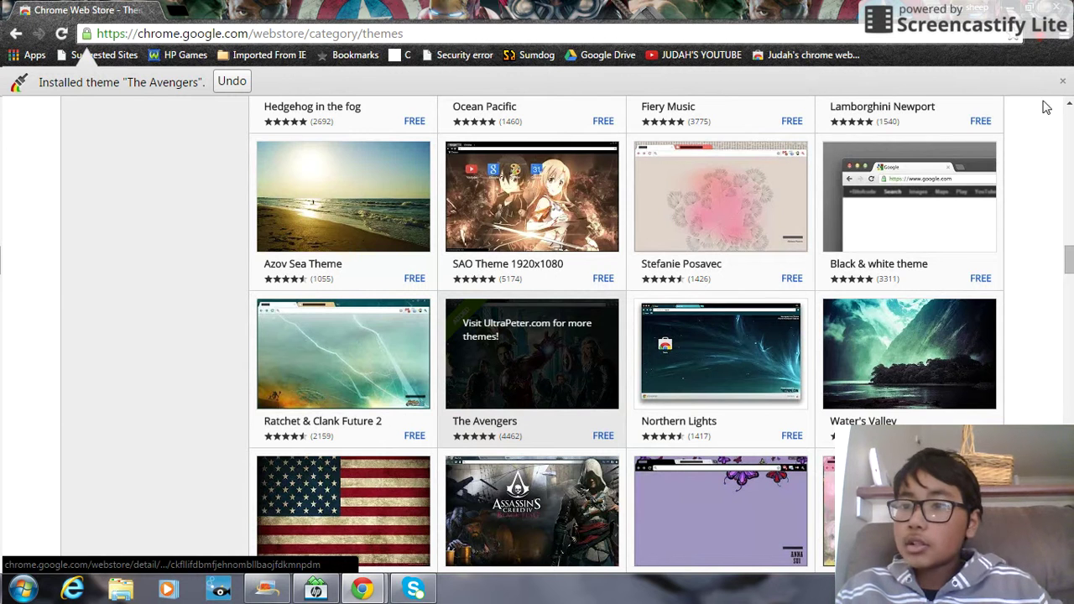
Open a new tab and close the Chrome Web Store tab
left_click(1037, 43)
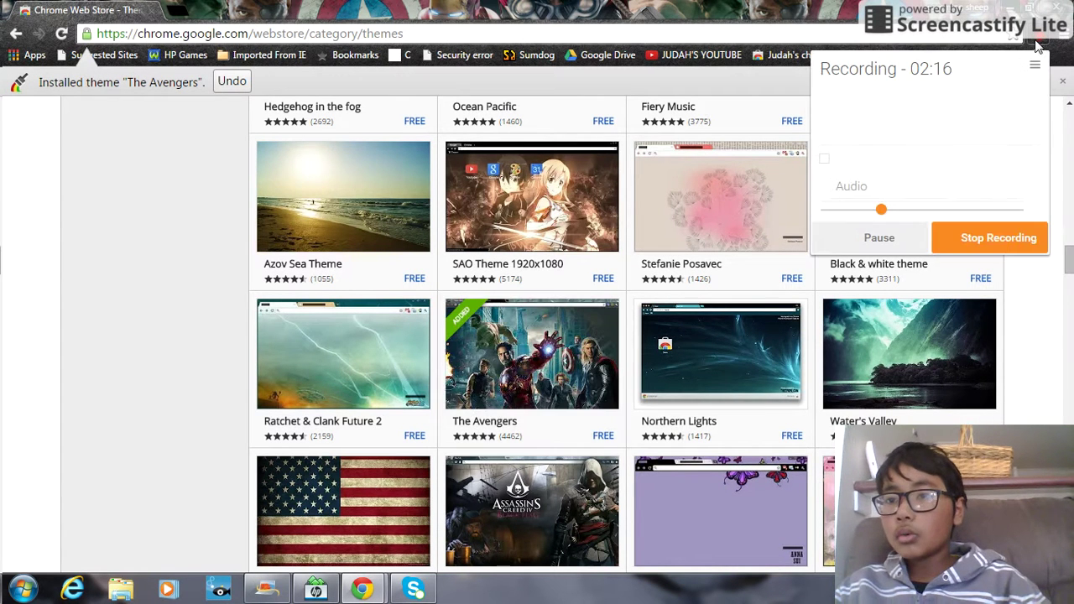
left_click(1046, 335)
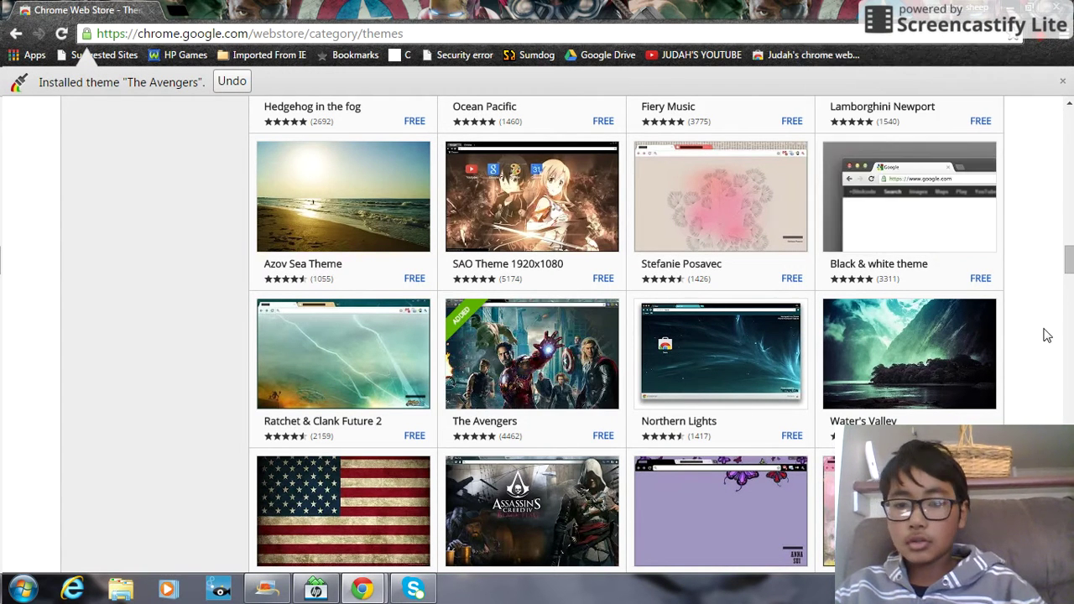
left_click(180, 12)
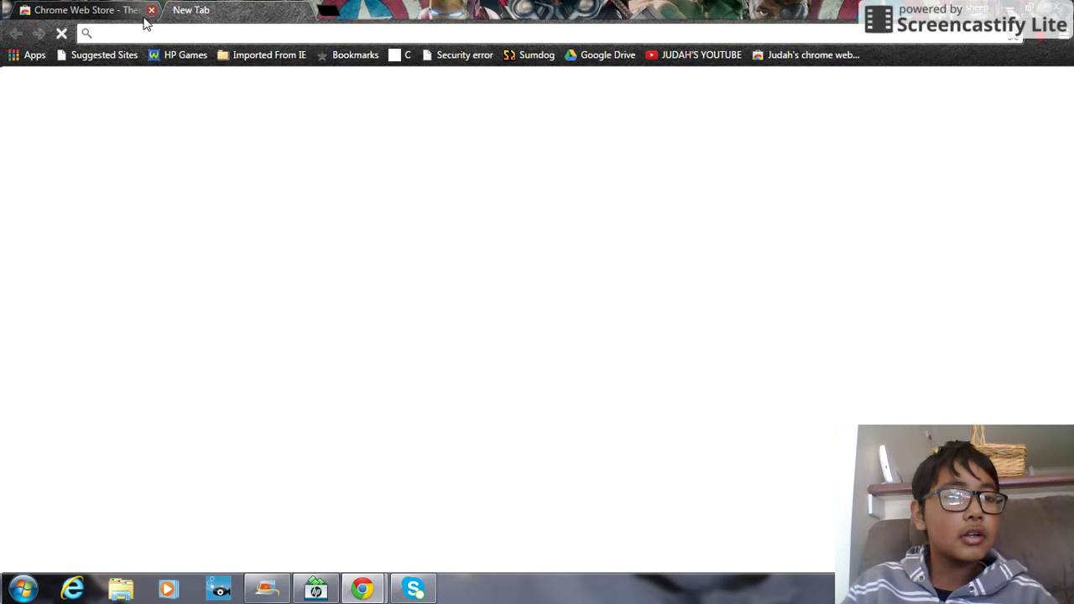
left_click(150, 12)
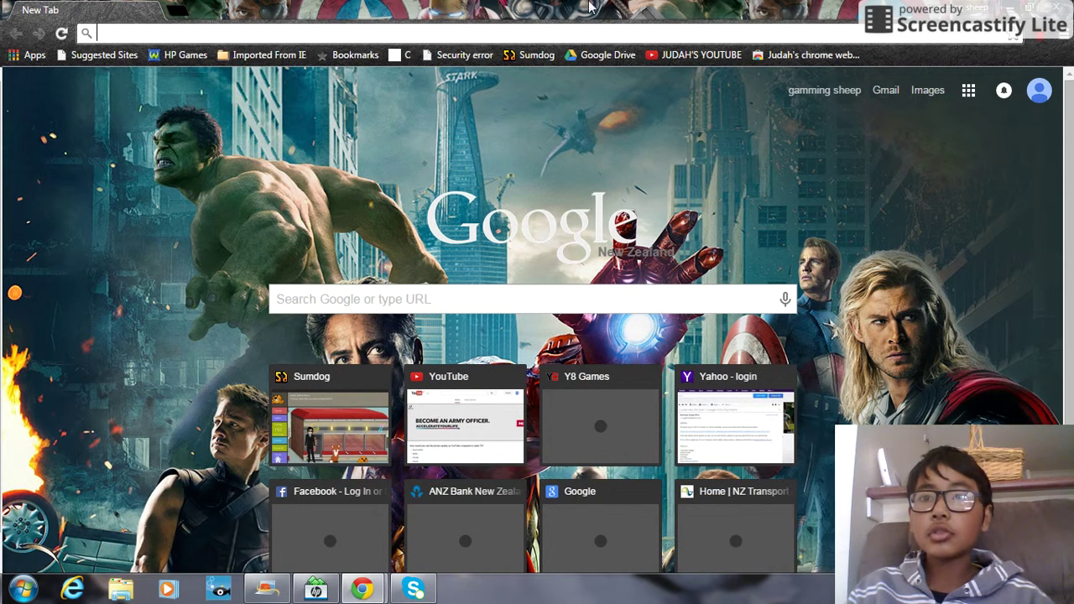
Scroll the new tab page to view the Avengers theme background artwork
scroll(750, 260, "down", 1)
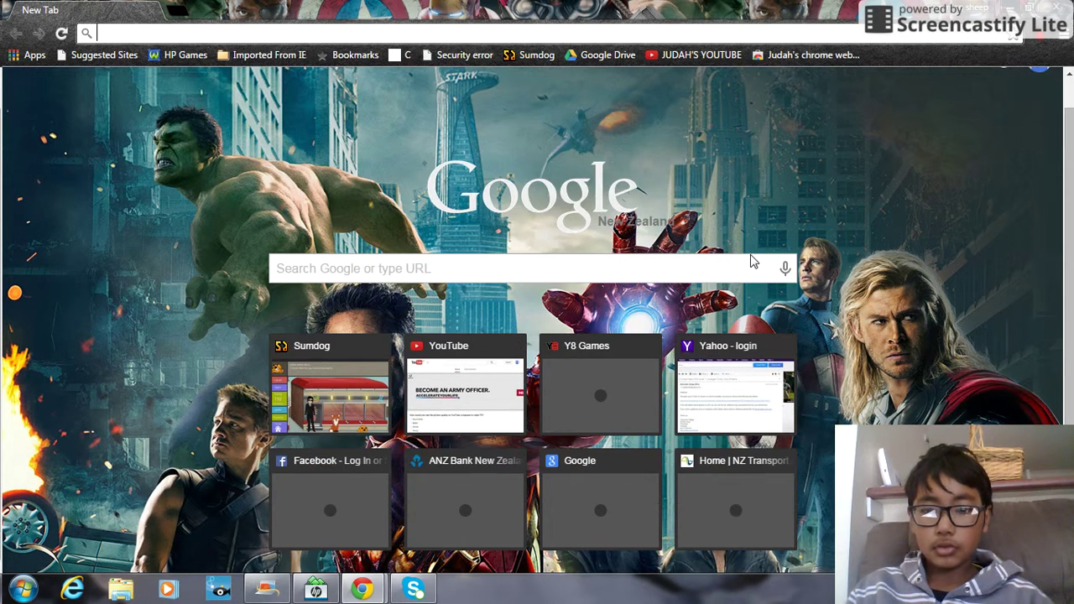
scroll(750, 260, "up", 1)
scroll(750, 260, "down", 1)
scroll(750, 260, "up", 1)
scroll(750, 260, "down", 1)
scroll(750, 260, "up", 1)
scroll(750, 261, "down", 1)
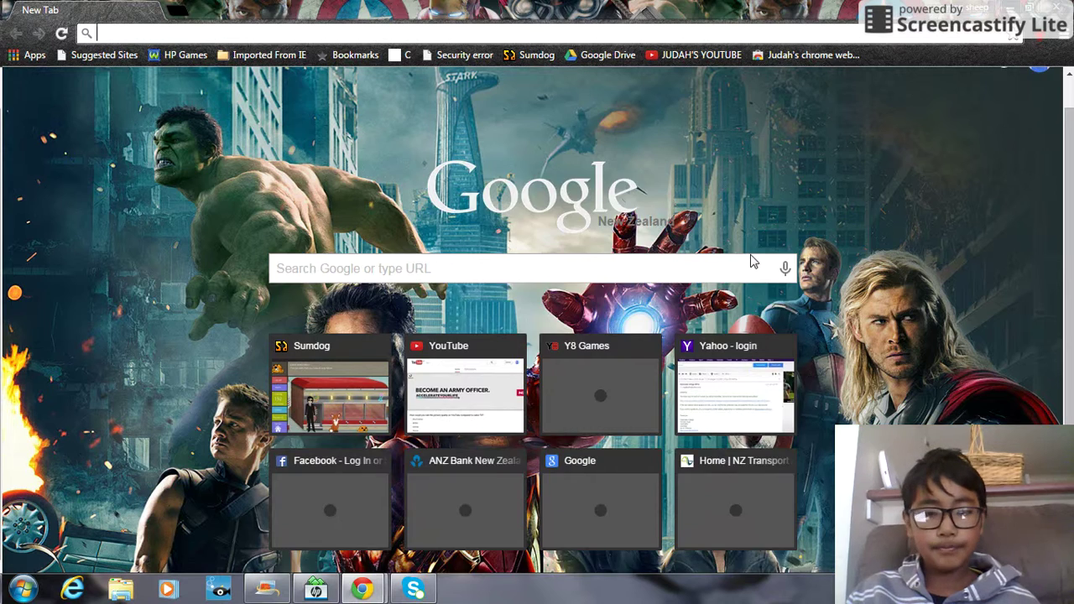
scroll(752, 262, "up", 1)
scroll(753, 262, "down", 1)
scroll(752, 262, "up", 1)
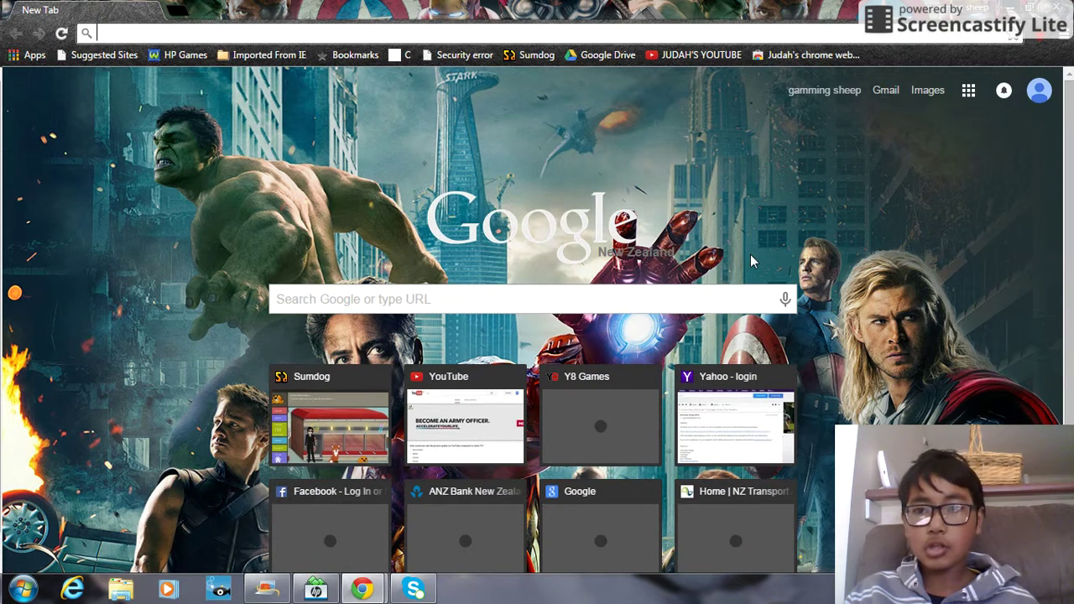
scroll(752, 262, "down", 1)
scroll(753, 261, "up", 1)
scroll(751, 255, "down", 1)
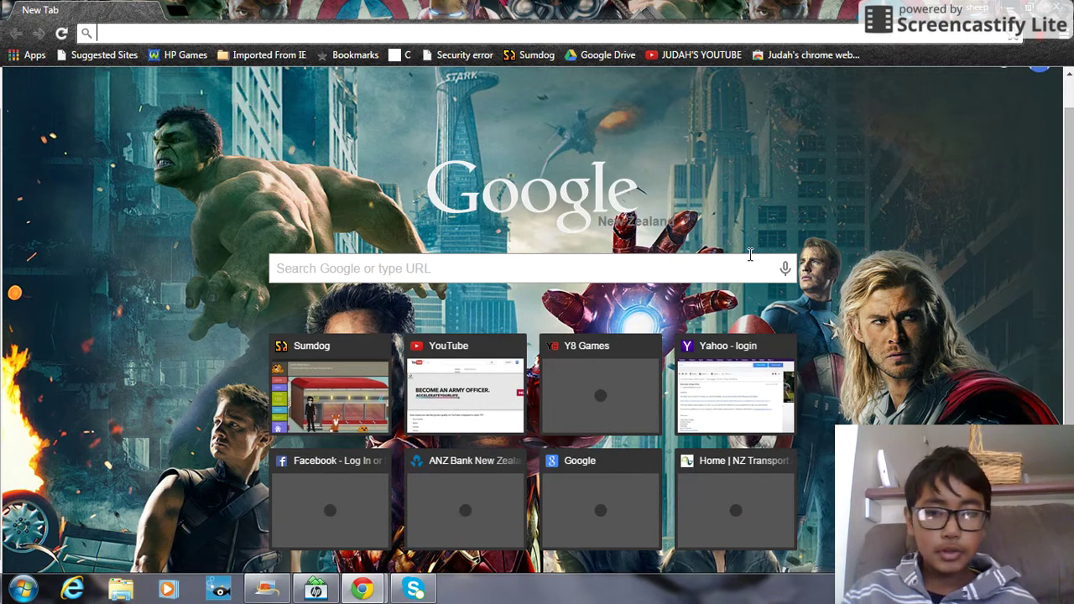
scroll(1068, 270, "up", 1)
scroll(1069, 275, "down", 1)
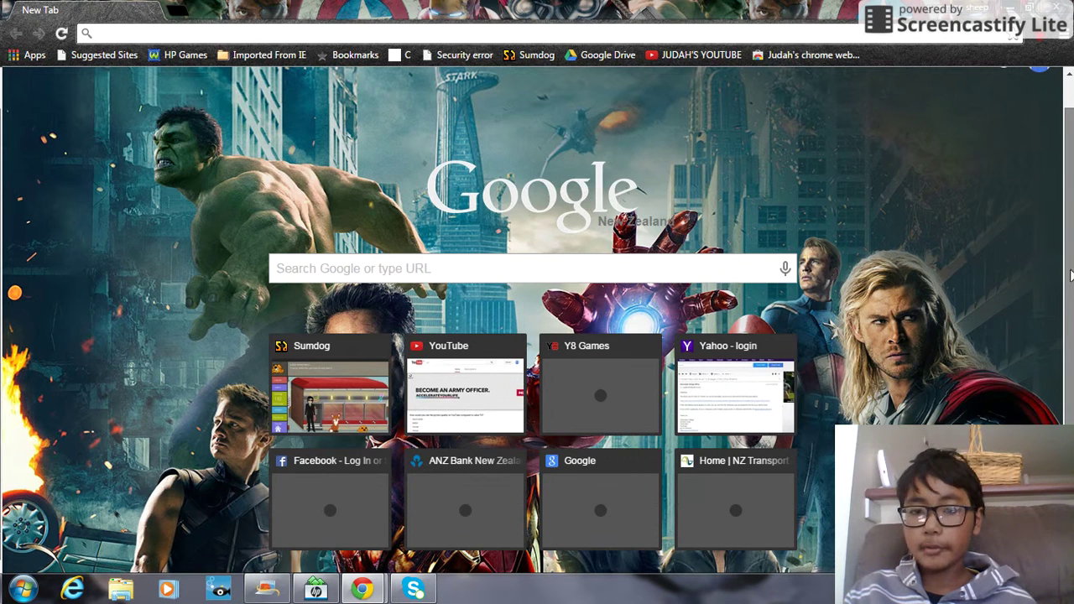
scroll(1070, 307, "up", 2)
scroll(1068, 361, "down", 2)
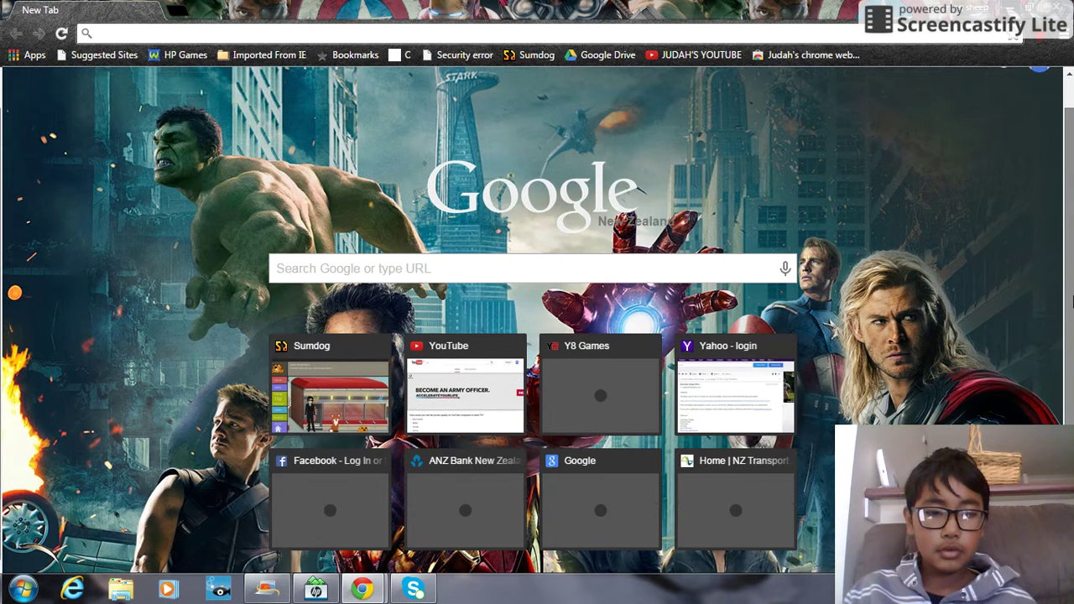
scroll(716, 379, "up", 1)
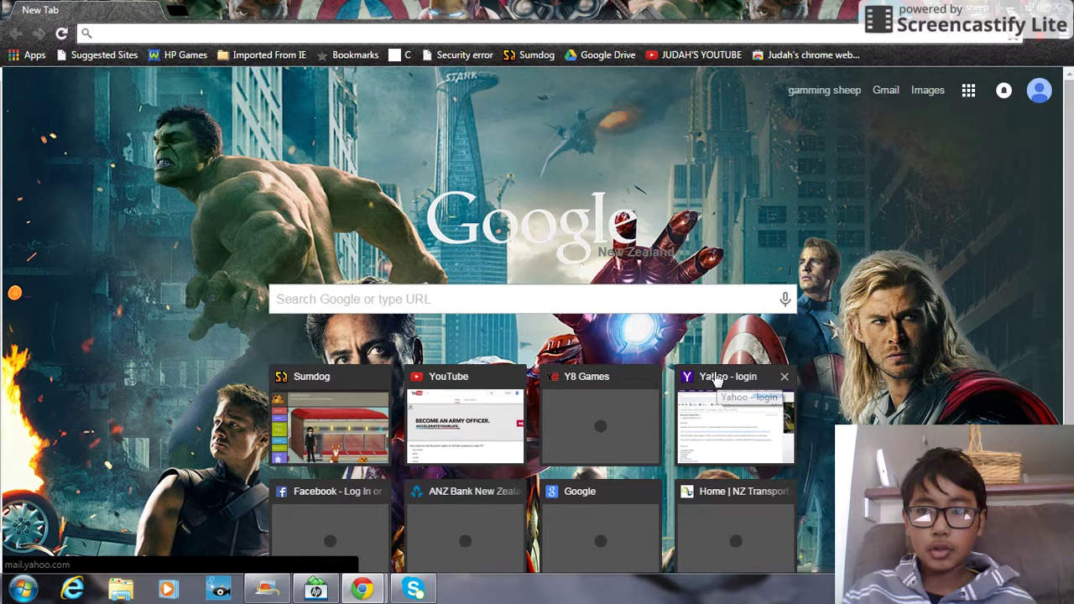
scroll(719, 379, "down", 1)
scroll(721, 419, "up", 1)
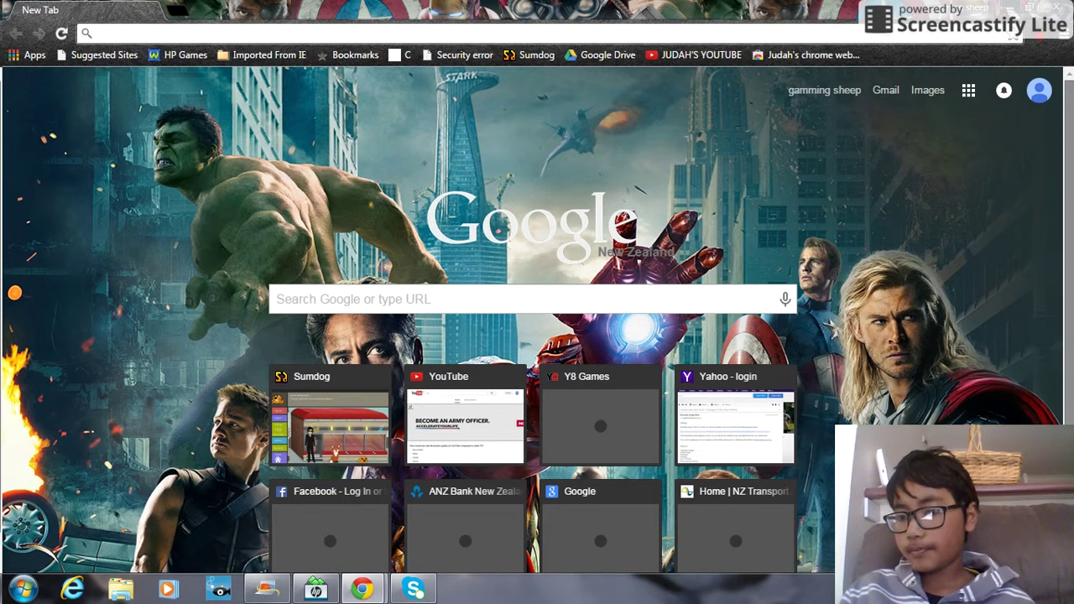
scroll(533, 336, "down", 1)
scroll(606, 498, "up", 1)
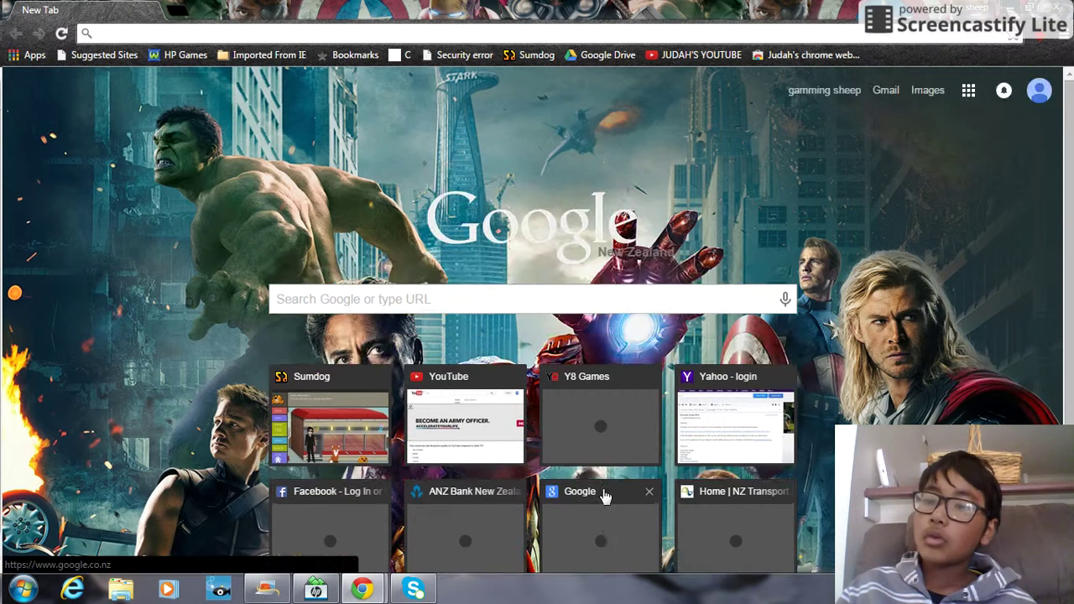
scroll(607, 499, "down", 1)
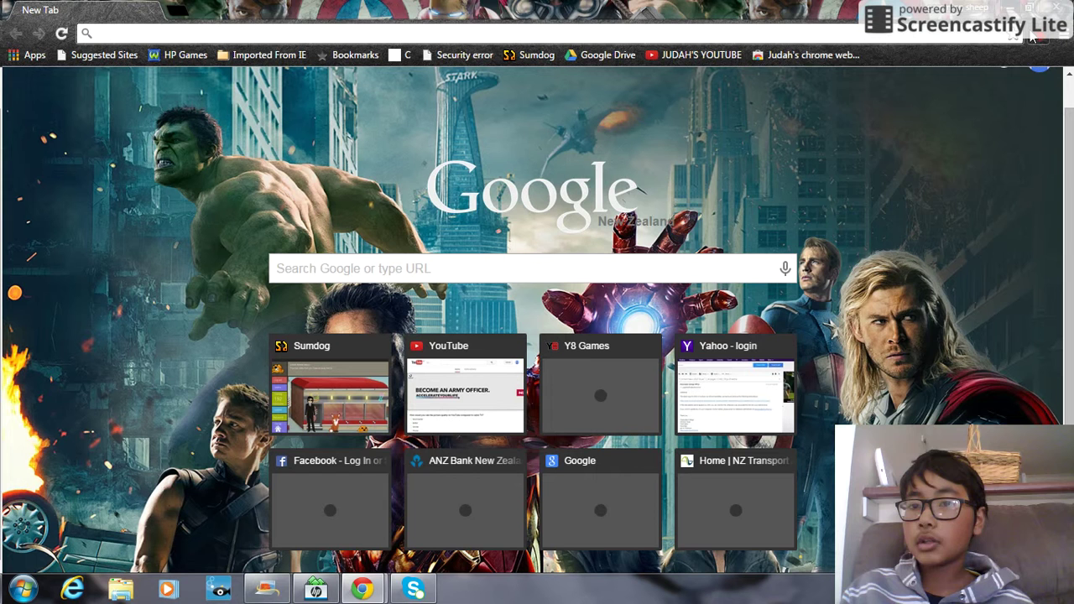
left_click(1034, 37)
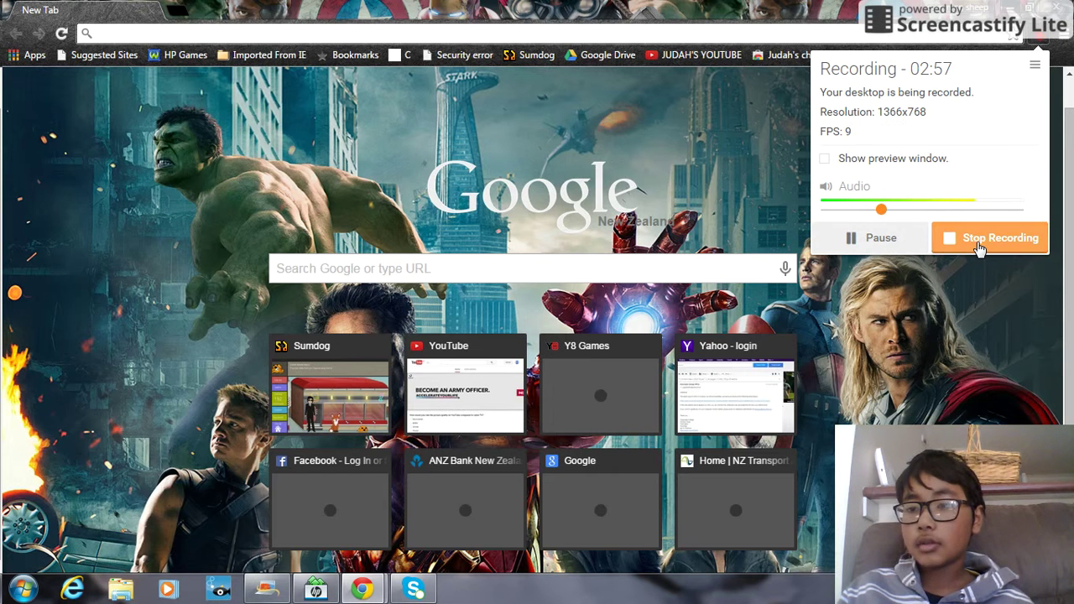